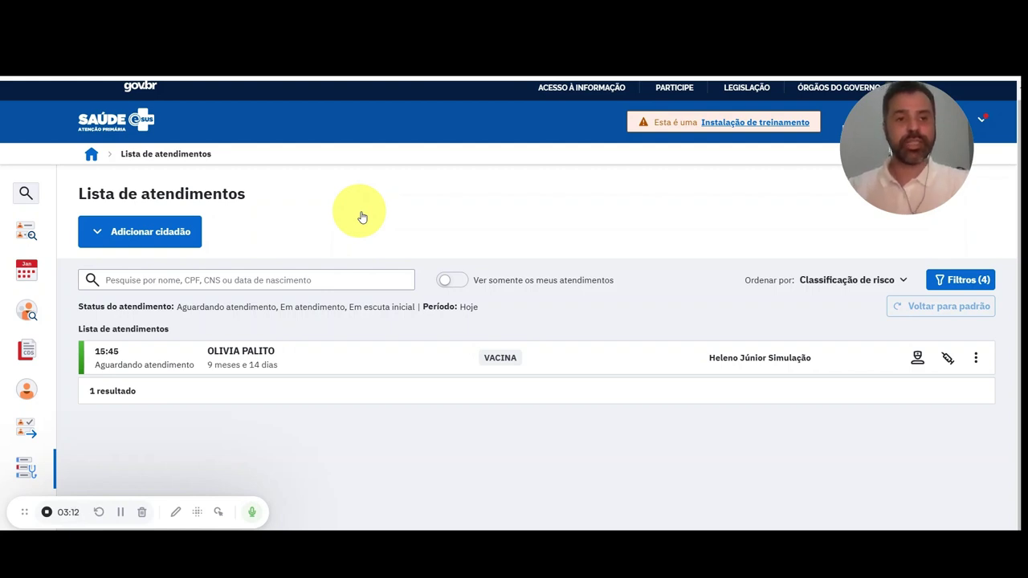
Add the simulation child to the attendance list by the citizen's name, with VACINA as the service type
click(172, 229)
click(225, 285)
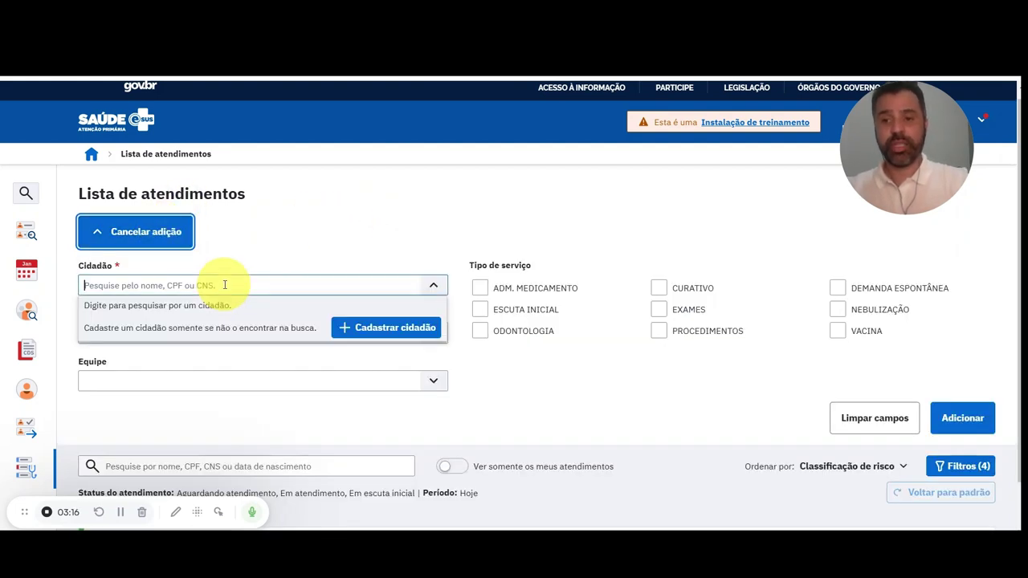
text(MARIA S)
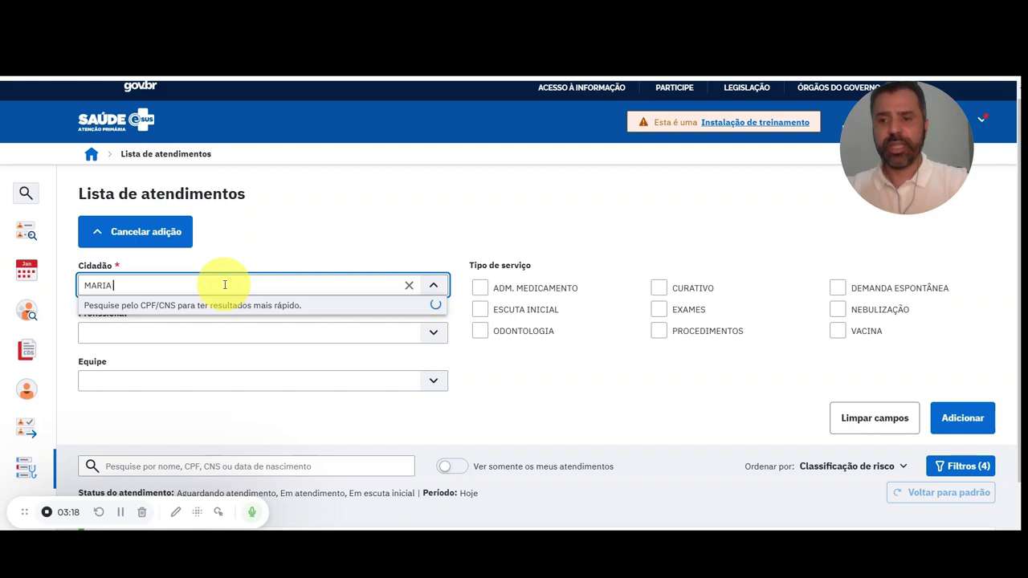
click(225, 320)
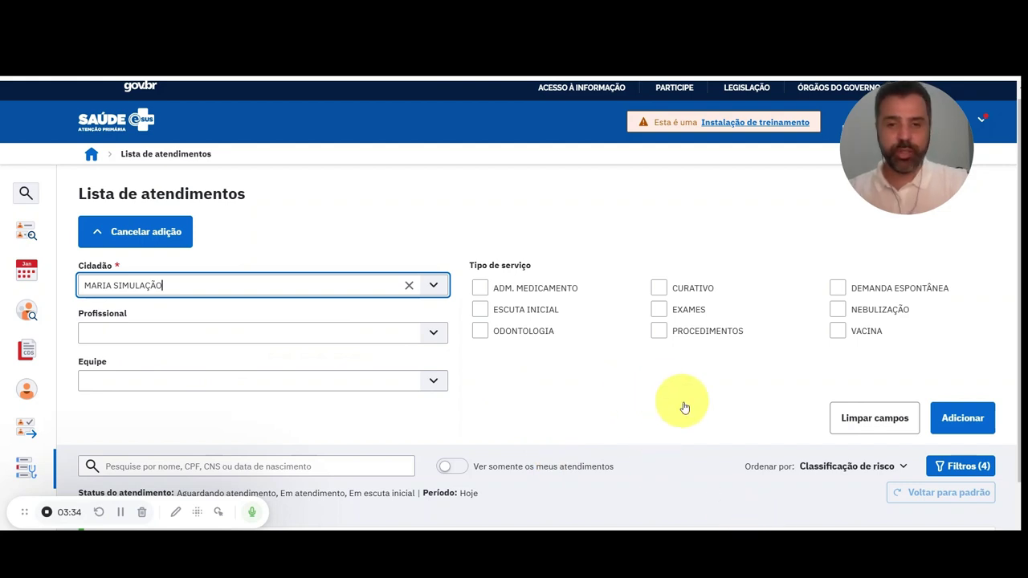
click(839, 331)
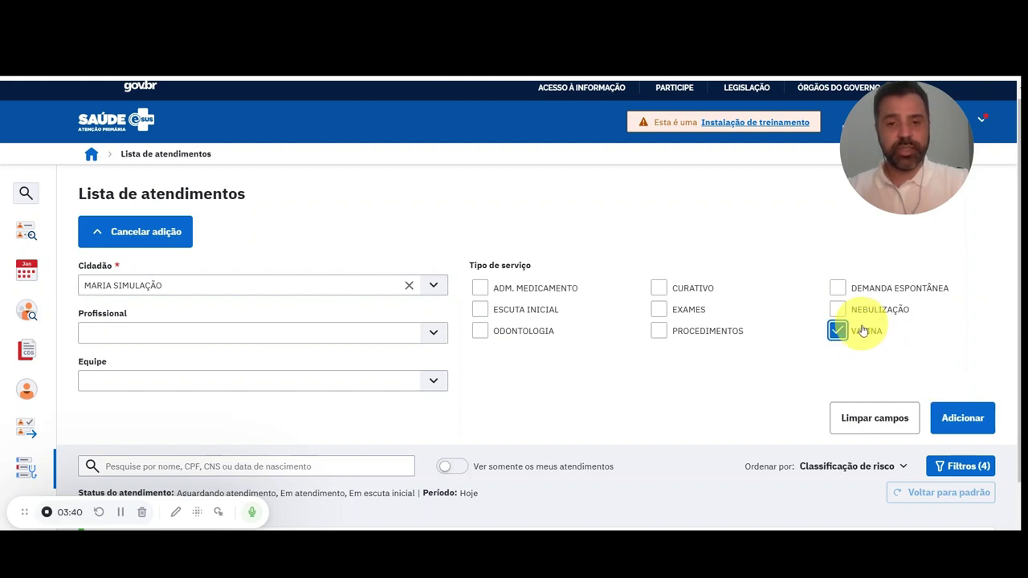
click(961, 421)
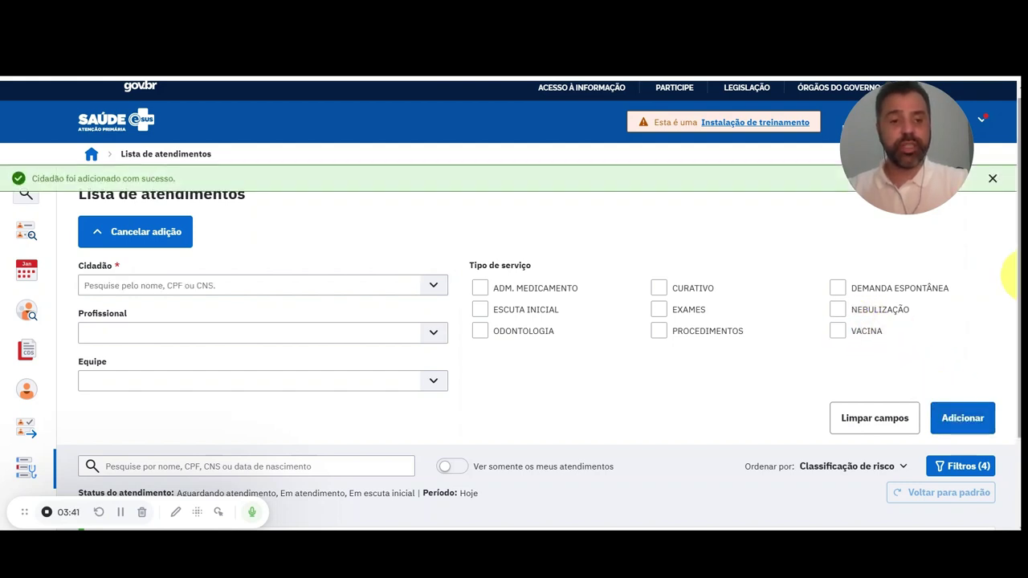
Review the VIP doses in the newly added child's vaccination attendance, and cancel that attendance
scroll(1009, 275, down, 3)
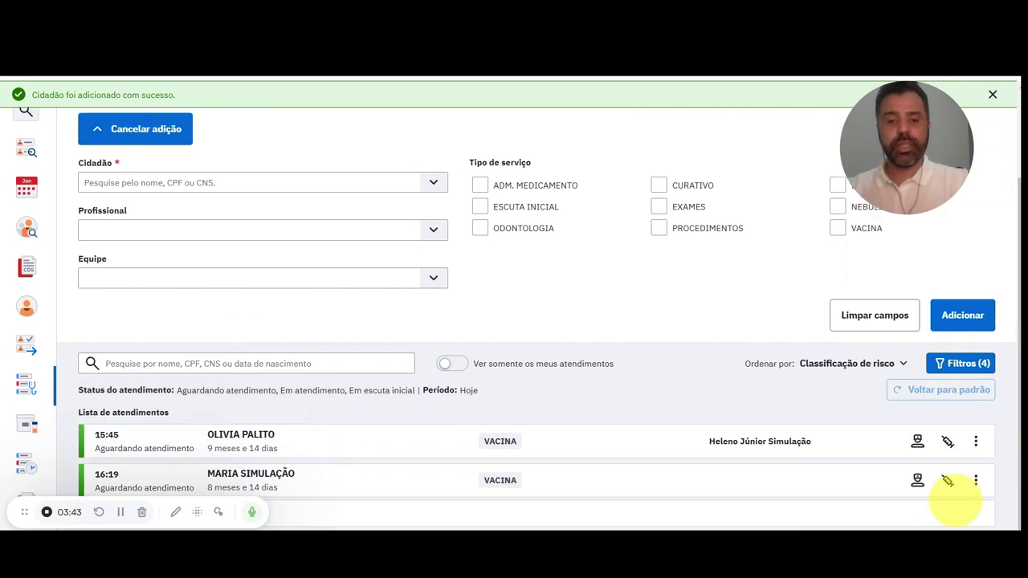
click(948, 482)
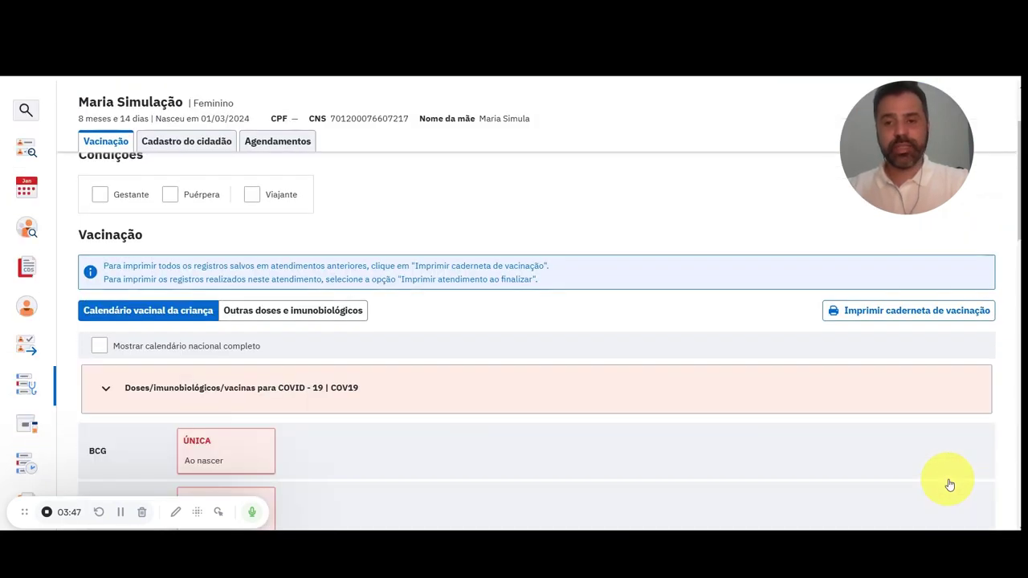
drag(1012, 117, 1013, 230)
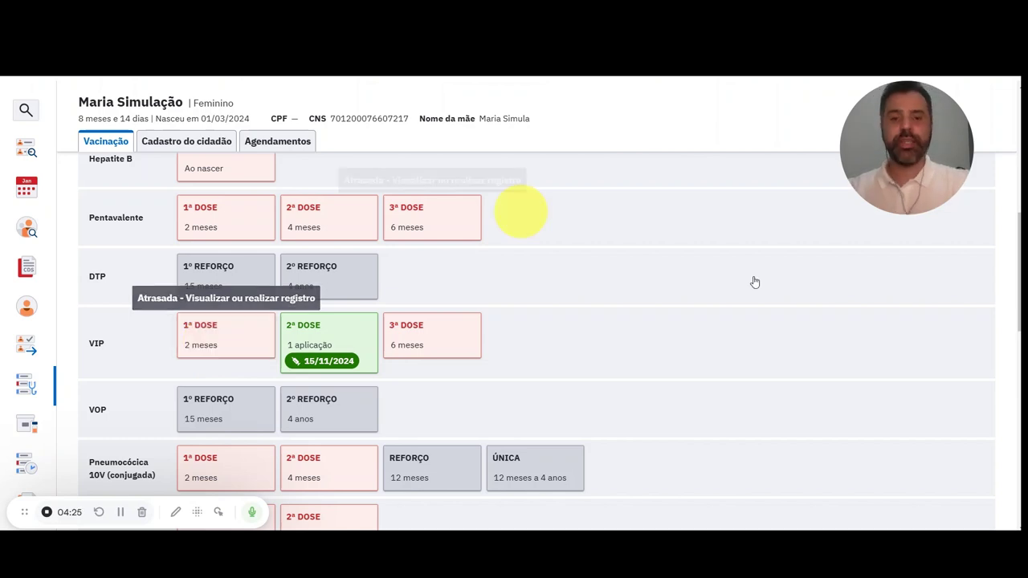
scroll(1013, 248, down, 8)
scroll(1014, 241, down, 3)
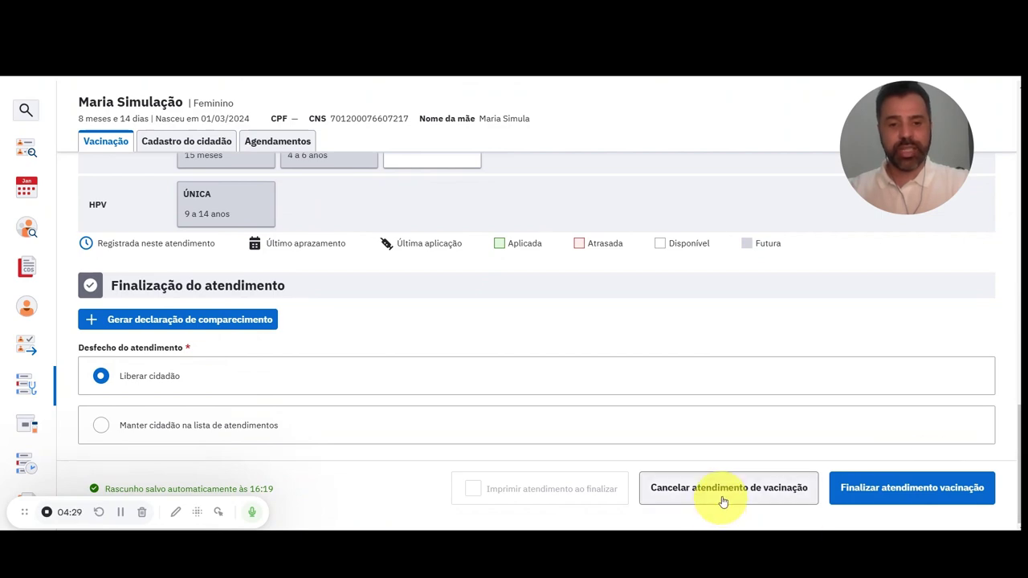
click(723, 497)
click(643, 376)
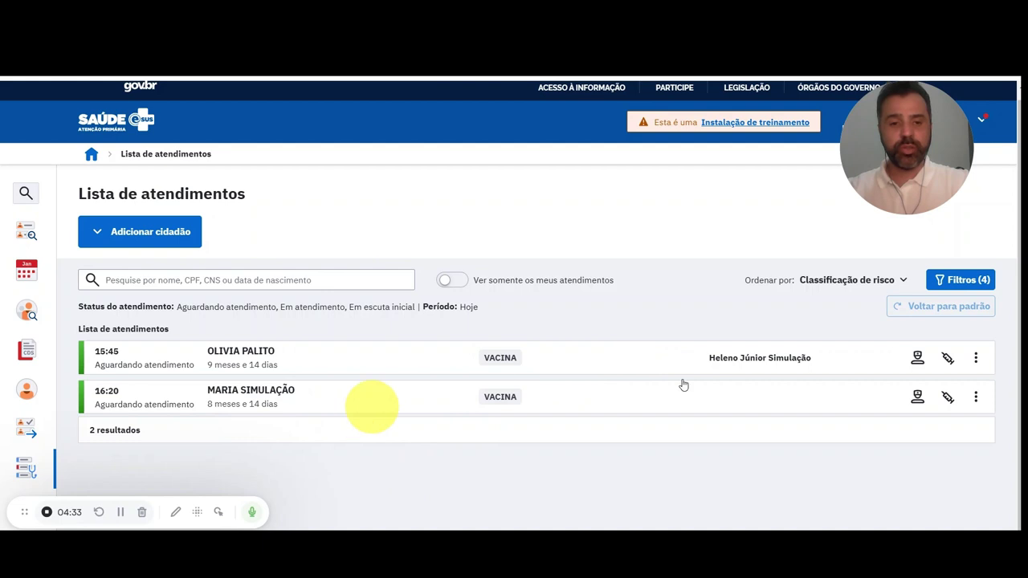
Open the same child's health record from the attendance list, giving "CORREÇÃO DE VACINA APLICADA" as the justification
click(975, 400)
click(903, 295)
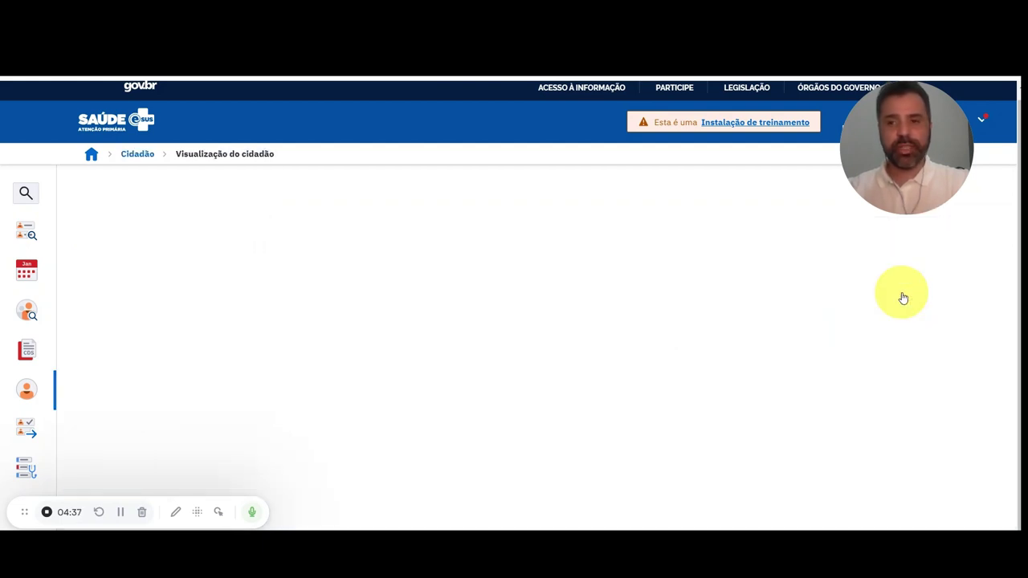
click(674, 421)
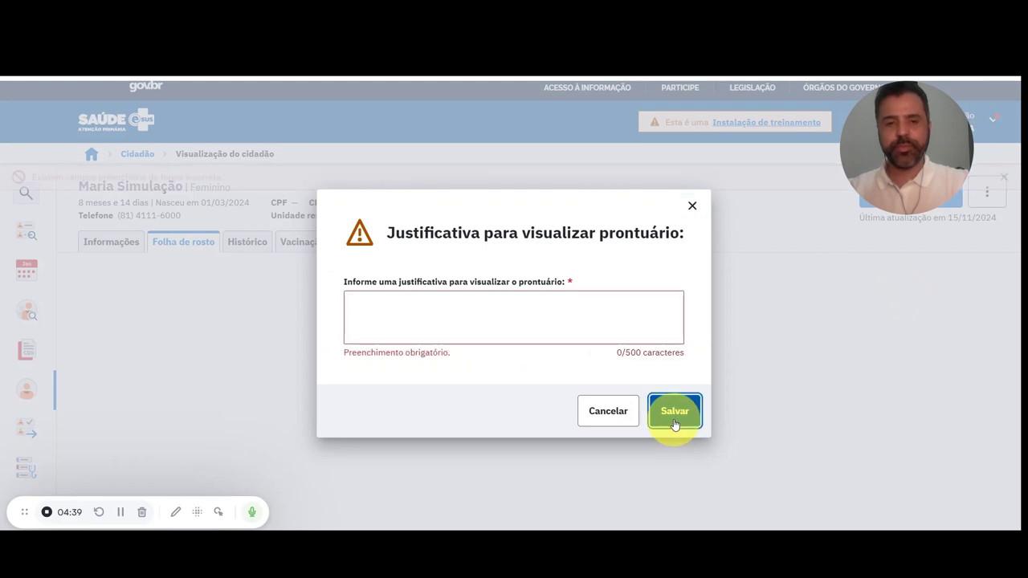
click(555, 338)
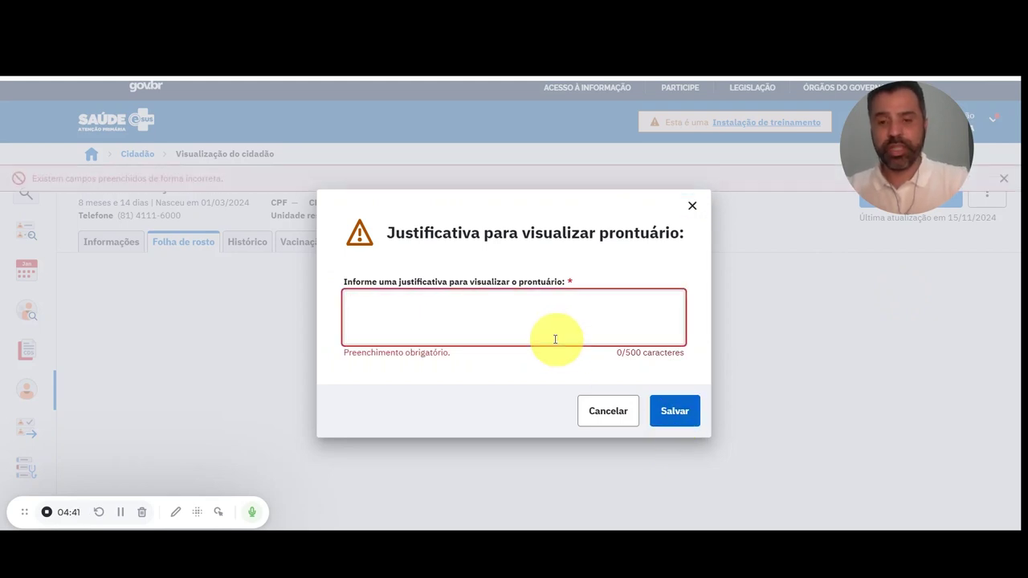
text(CORREÇÃO )
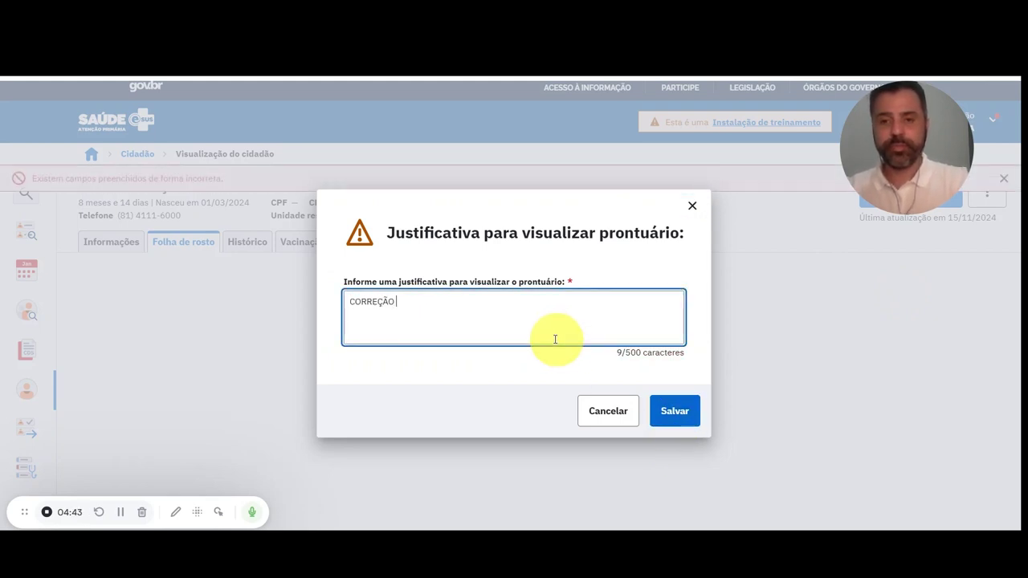
text(DE VACINA APLCI)
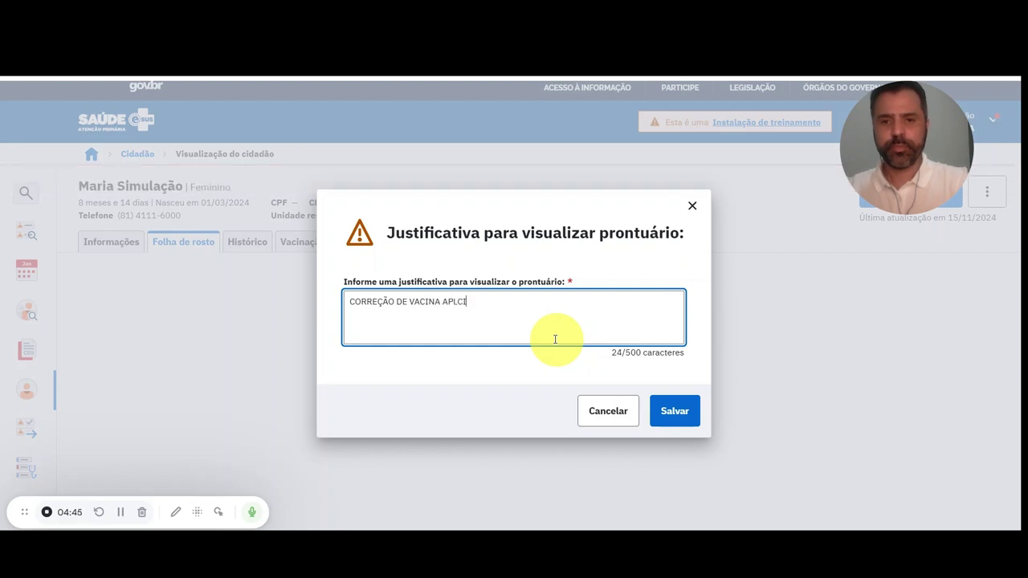
key(BackSpace)
key(BackSpace)
text(ICADA)
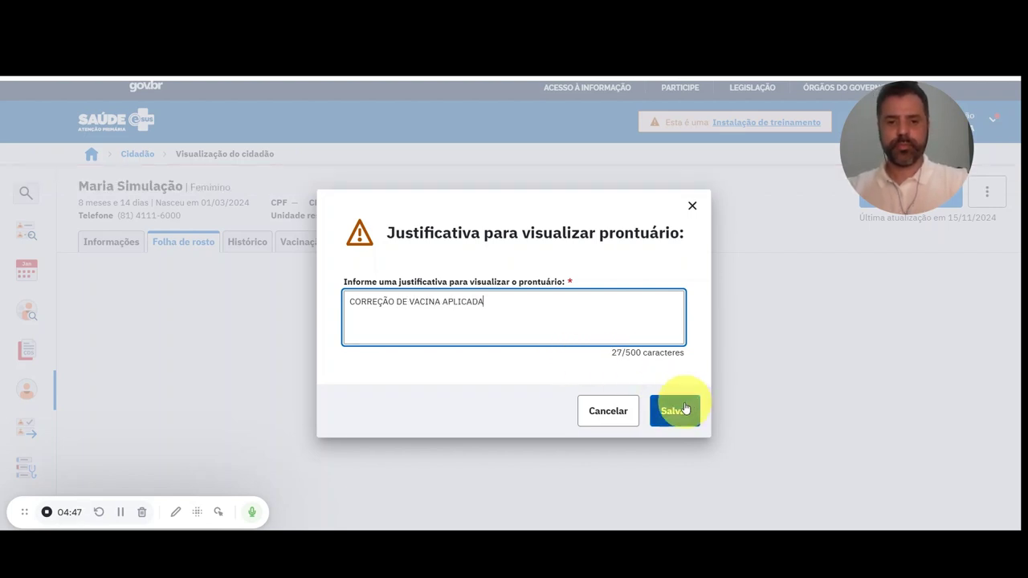
click(674, 410)
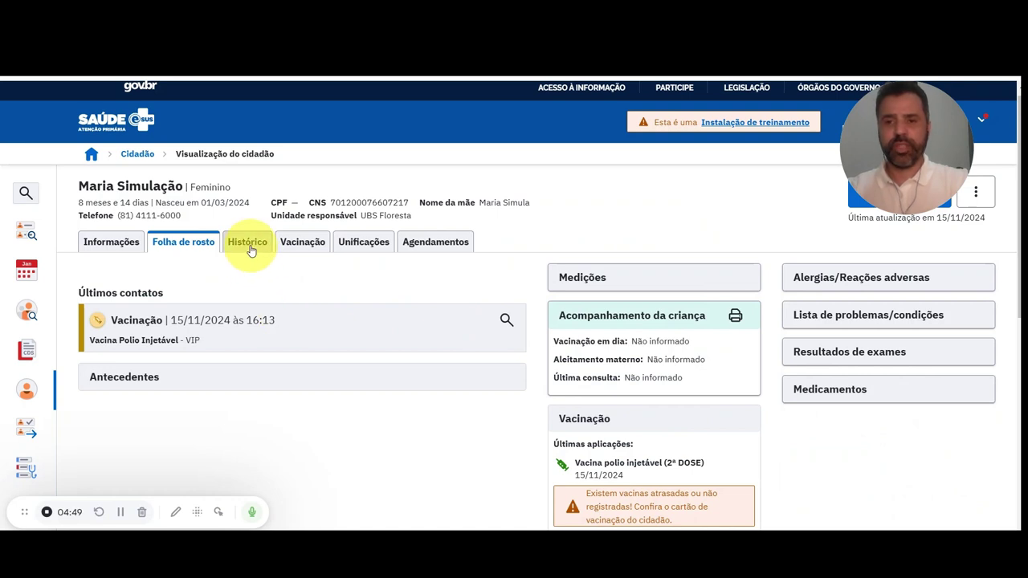
Delete the 15/11/2024 16:13 Vacinação attendance with the Vacina polio injetável - VIP from the child's history
click(249, 245)
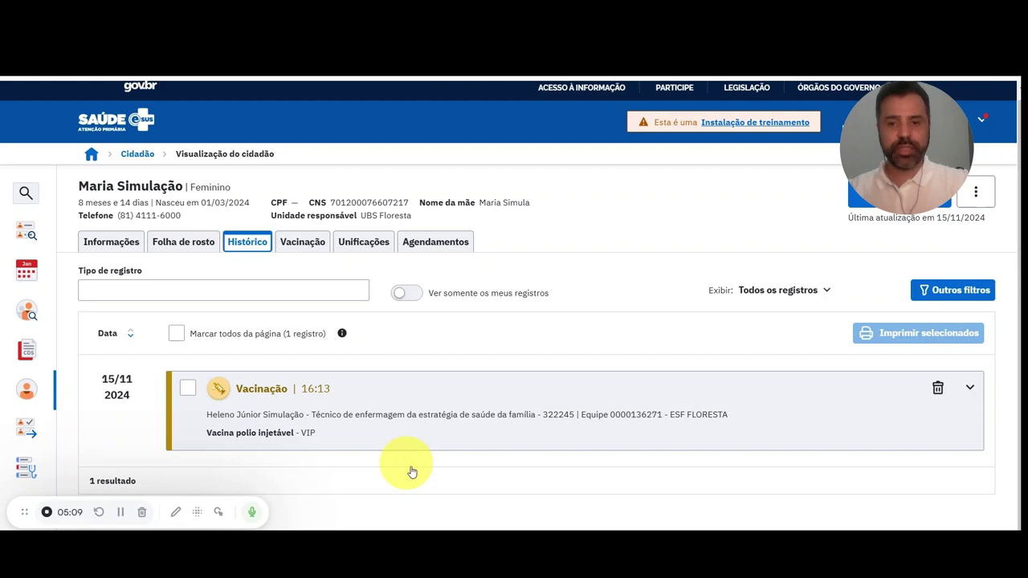
click(937, 391)
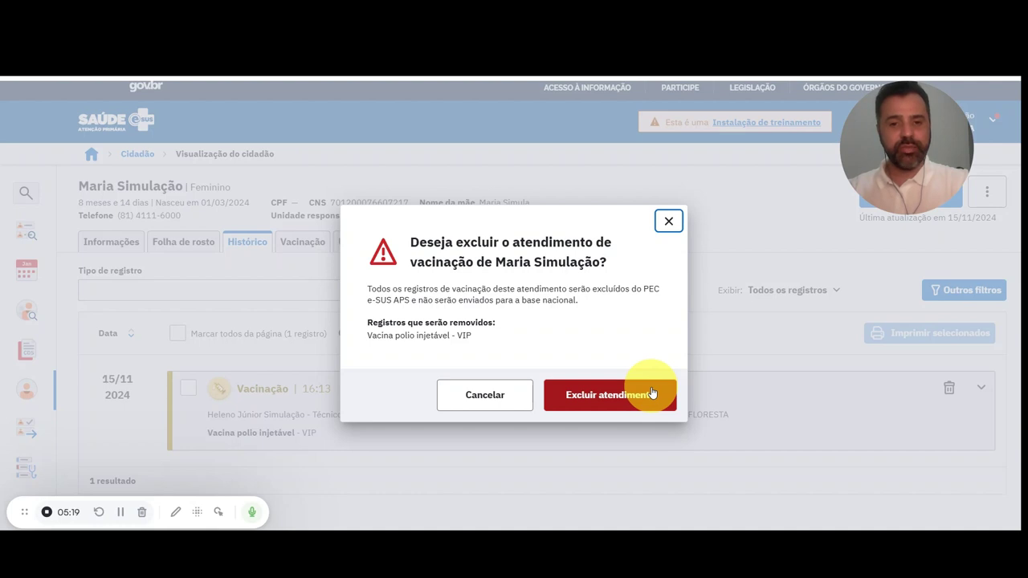
click(652, 392)
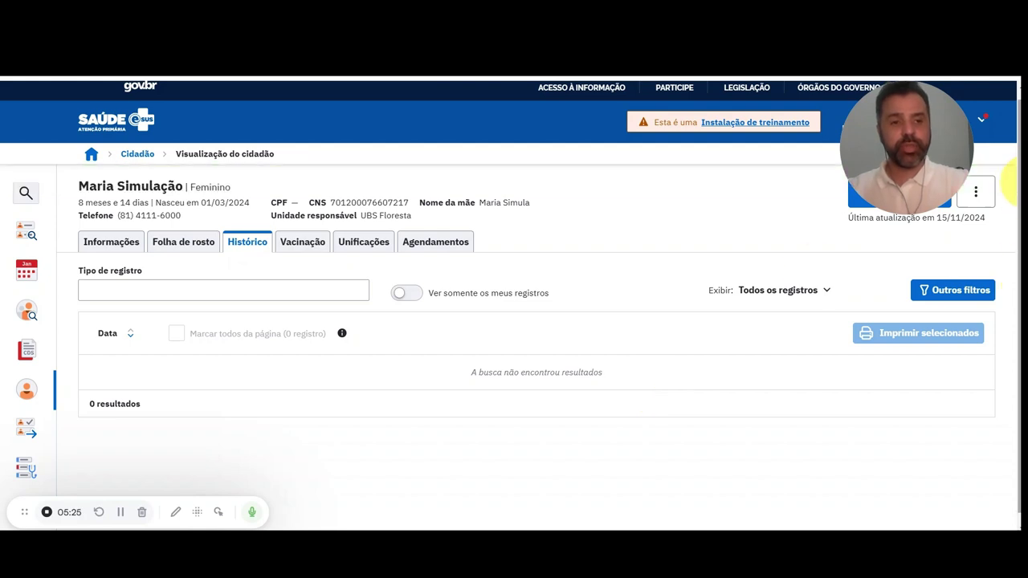
scroll(1010, 187, down, 1)
scroll(982, 214, up, 1)
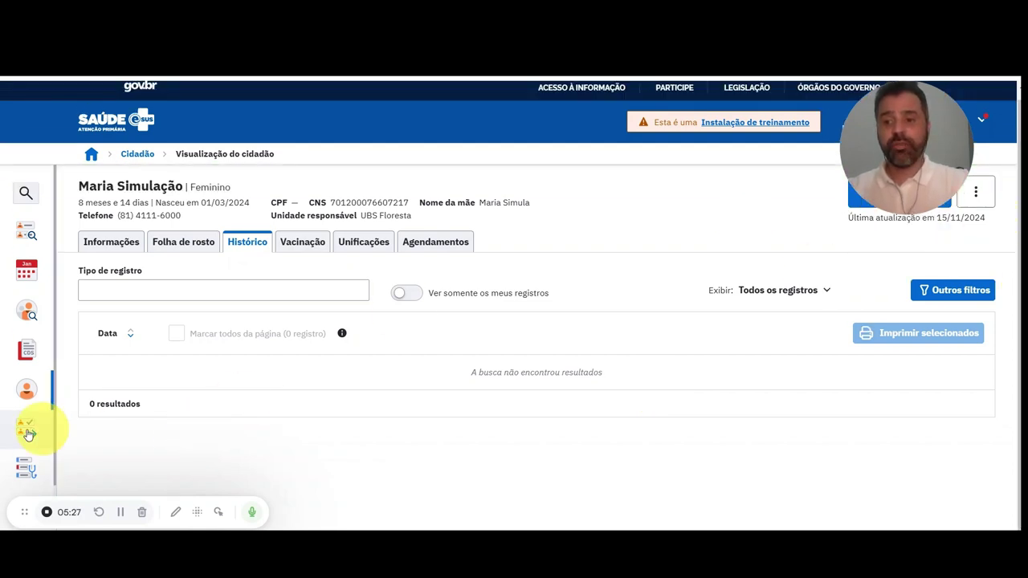
Return to the attendance list and start the vaccination attendance for the same child
mouse_move(19, 432)
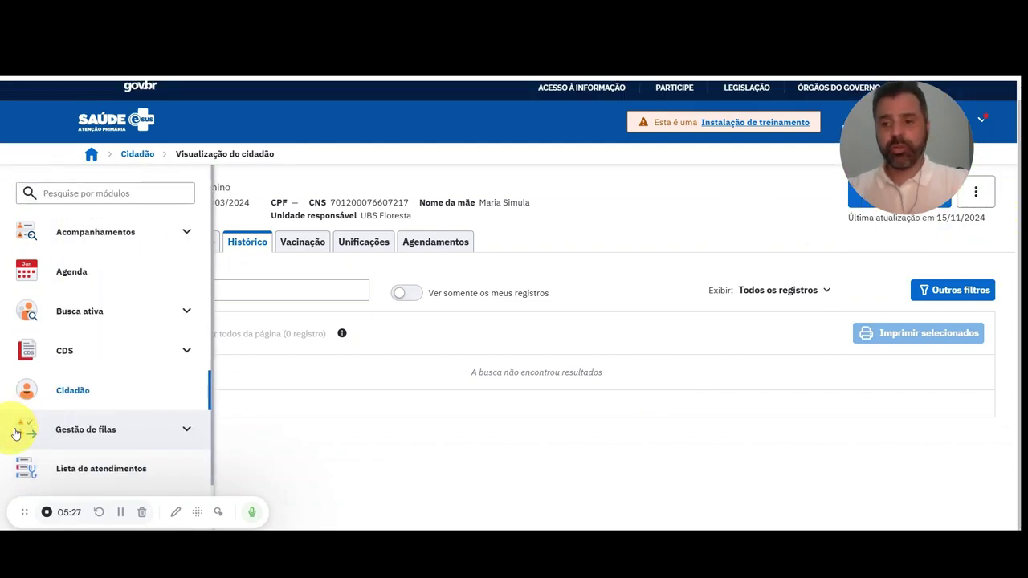
click(92, 470)
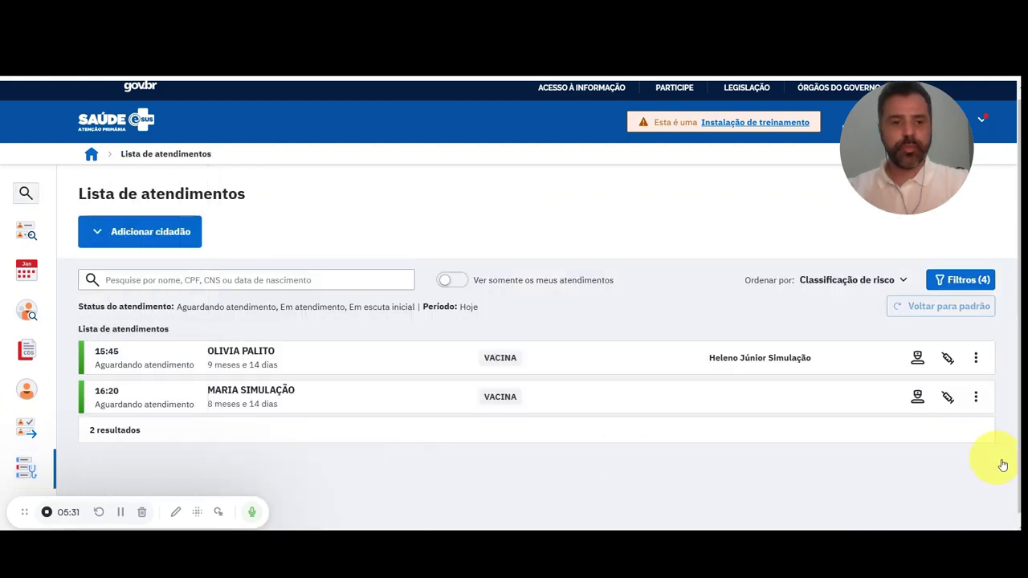
click(948, 398)
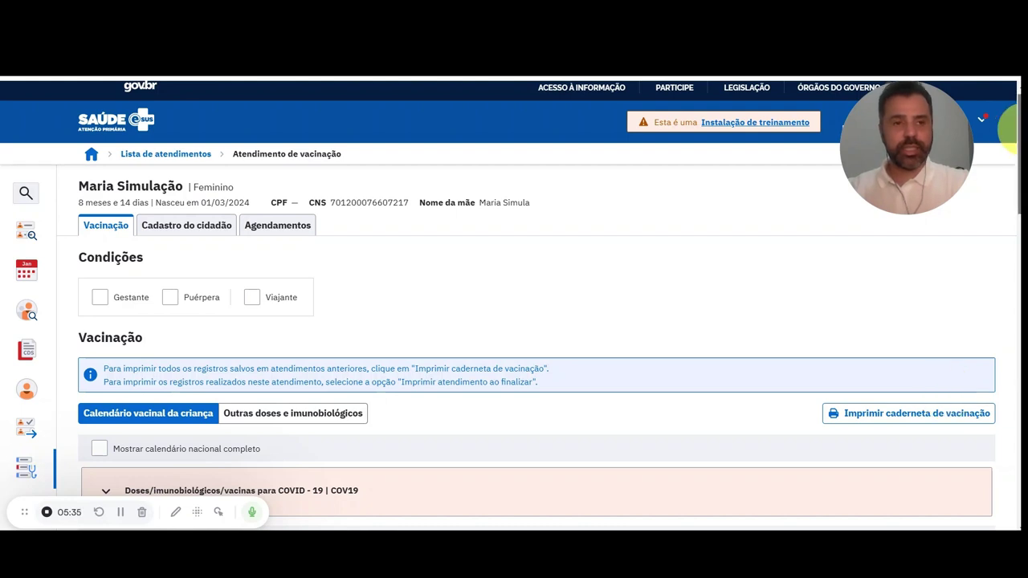
Open the immunobiological application form for the VIP 1ª DOSE in the child's vaccine calendar
scroll(1002, 265, down, 5)
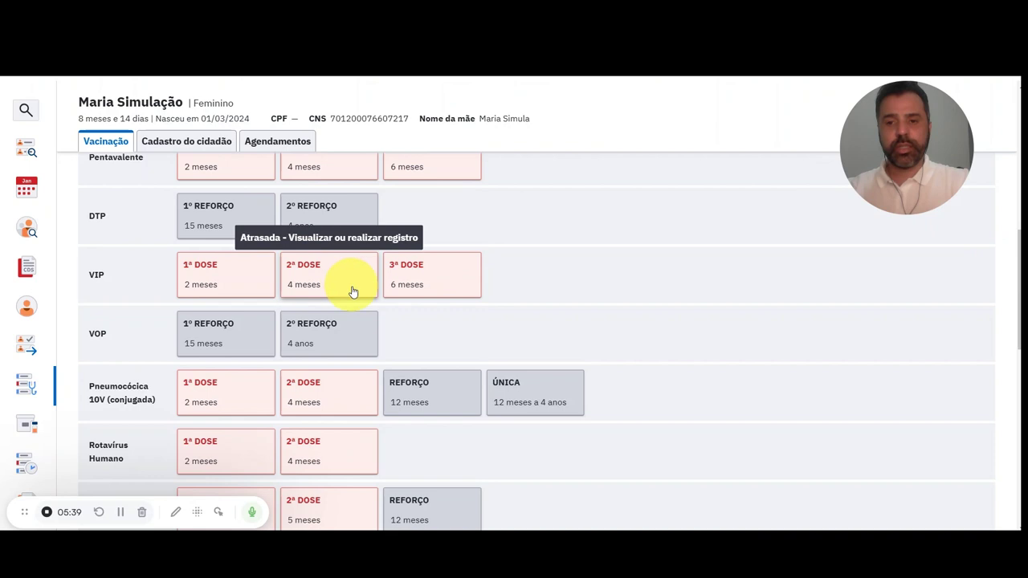
click(233, 281)
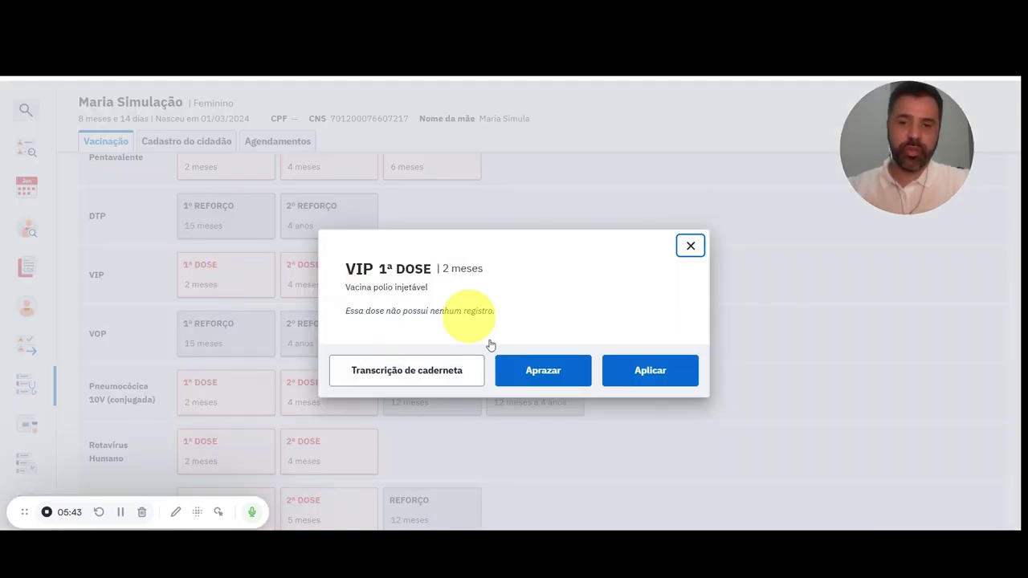
click(638, 369)
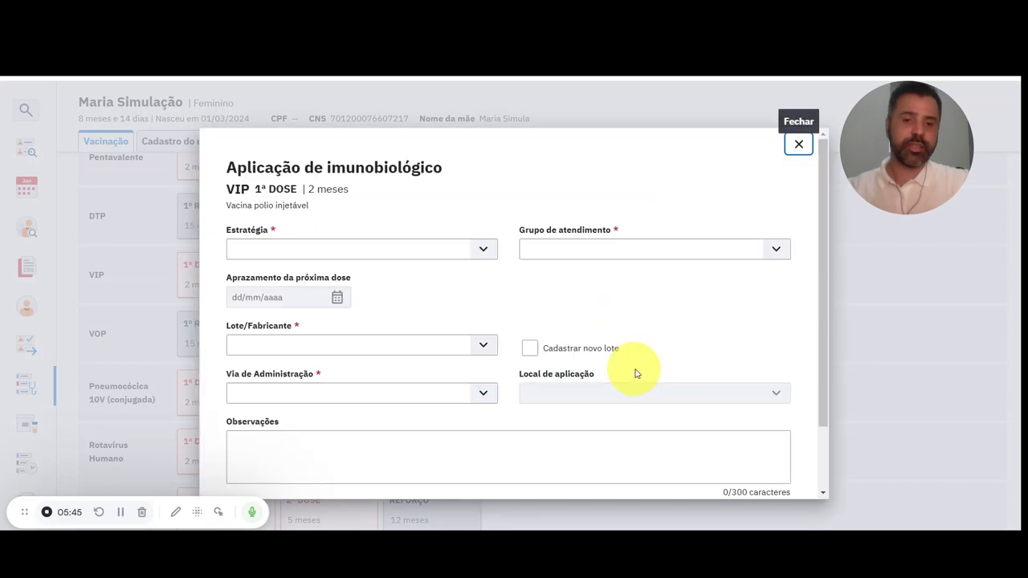